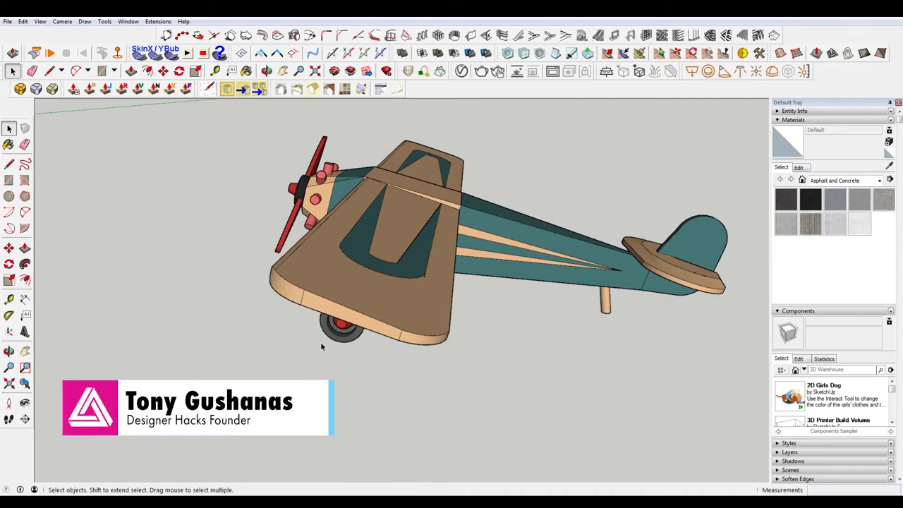
Orbit the airplane toward a top view and try moving the right wing, then cancel
middle_click_drag(320, 341, 514, 290)
middle_click_drag(568, 279, 481, 332)
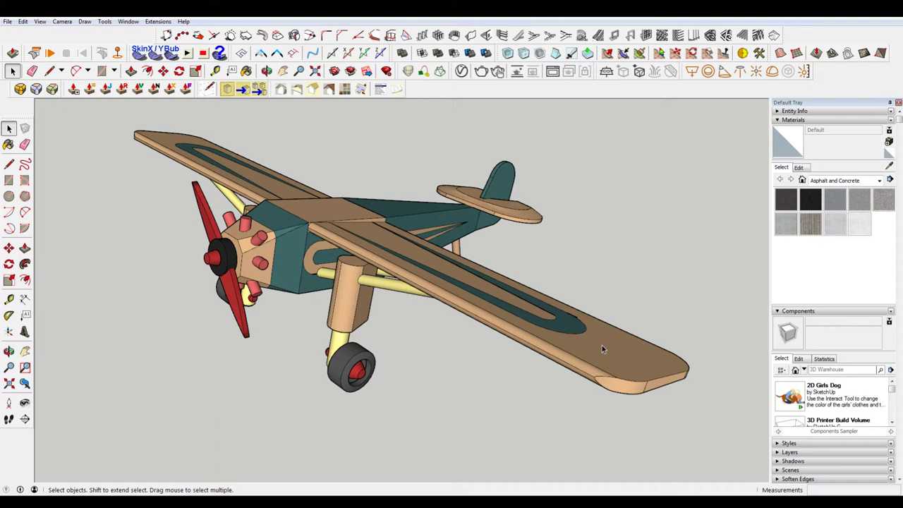
middle_click_drag(588, 341, 475, 373)
middle_click_drag(324, 351, 246, 268)
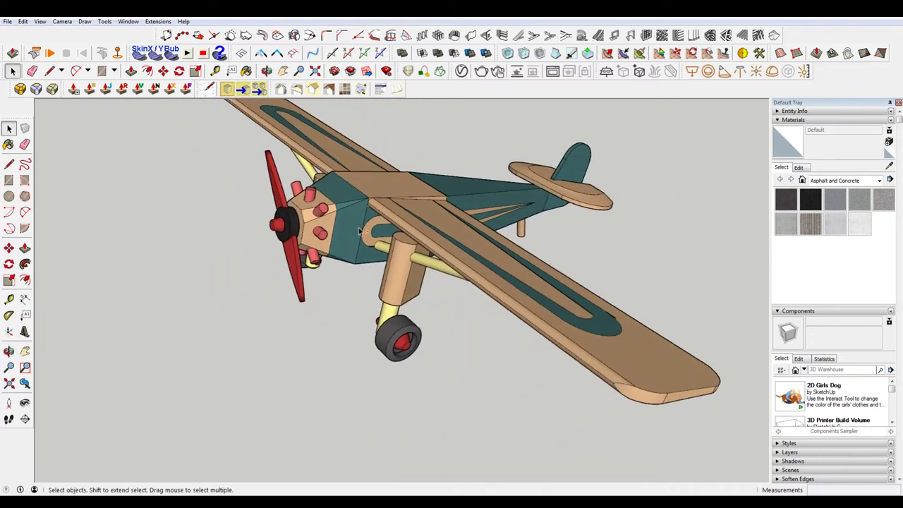
middle_click_drag(360, 231, 354, 261)
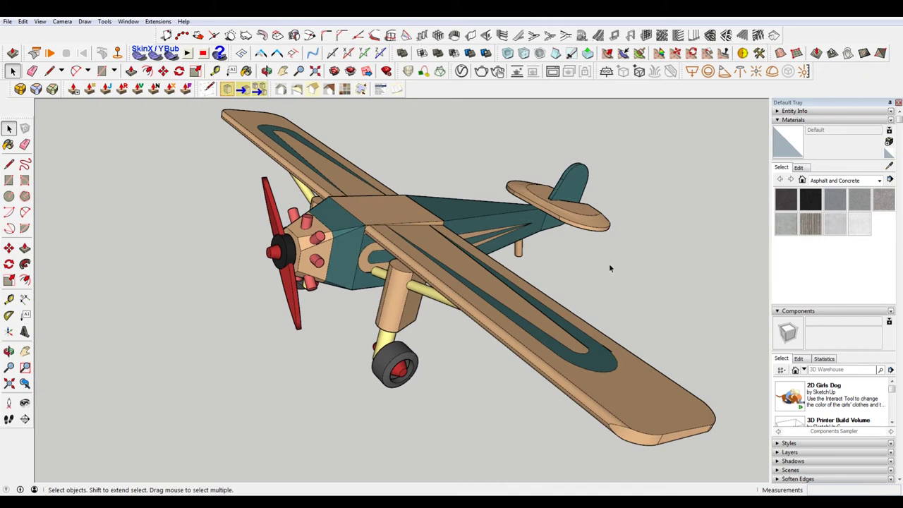
key("m")
left_click(436, 255)
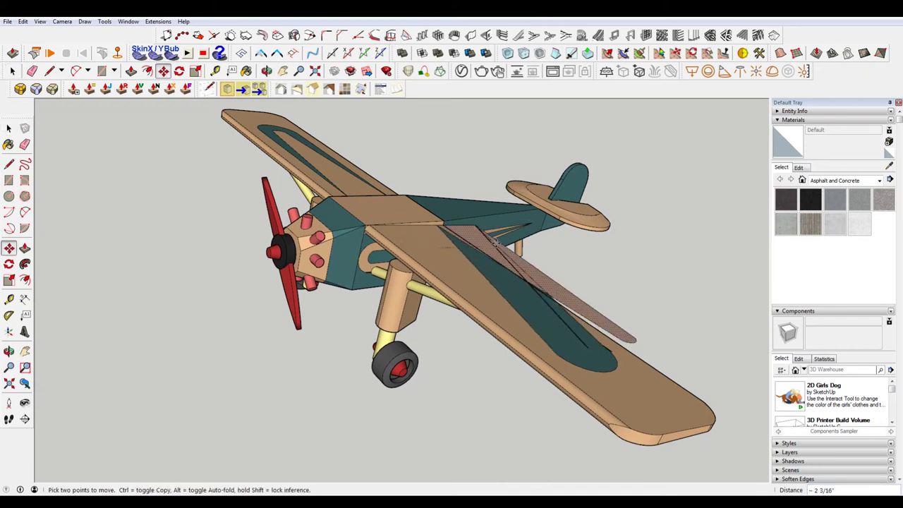
key("space")
Select the right wing with crossing selections and test a move, then cancel it
middle_click_drag(644, 317, 600, 416)
left_click_drag(690, 452, 379, 243)
middle_click_drag(471, 305, 662, 348)
left_click_drag(701, 357, 473, 199)
middle_click_drag(602, 244, 380, 240)
key("m")
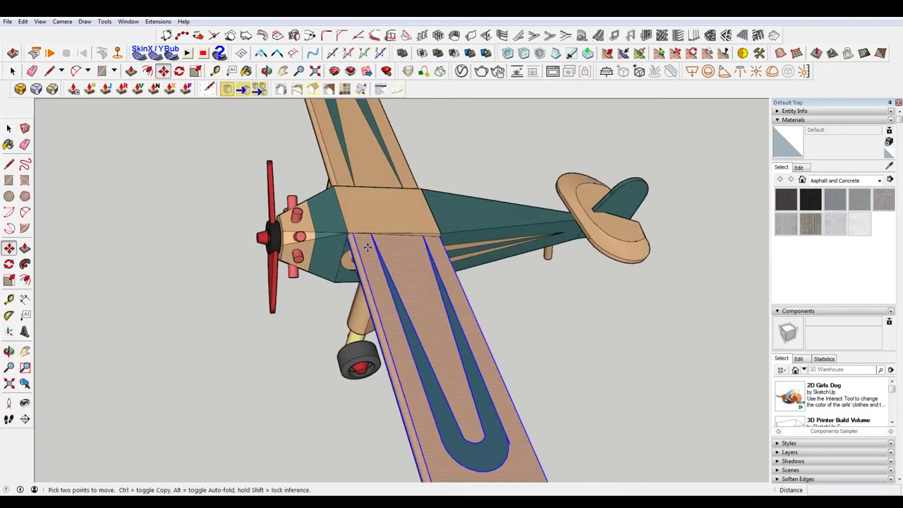
left_click(387, 243)
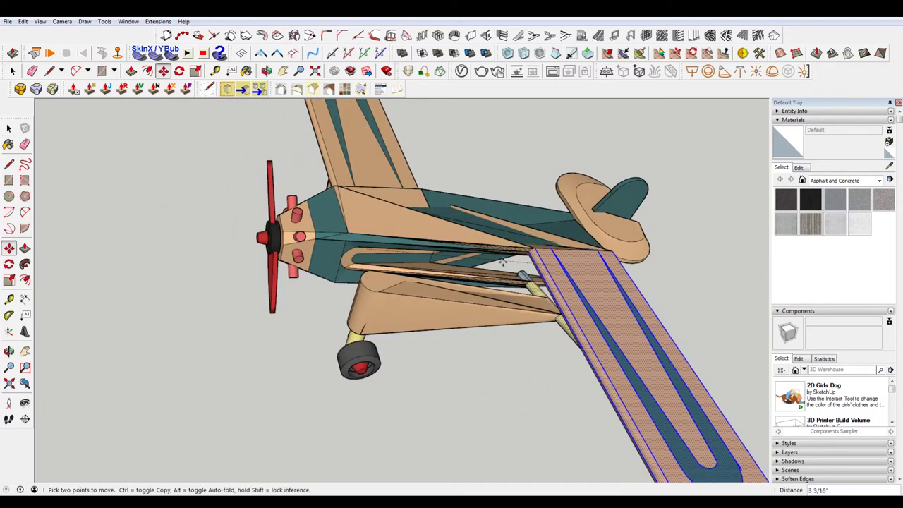
key("space")
middle_click_drag(386, 254, 307, 254)
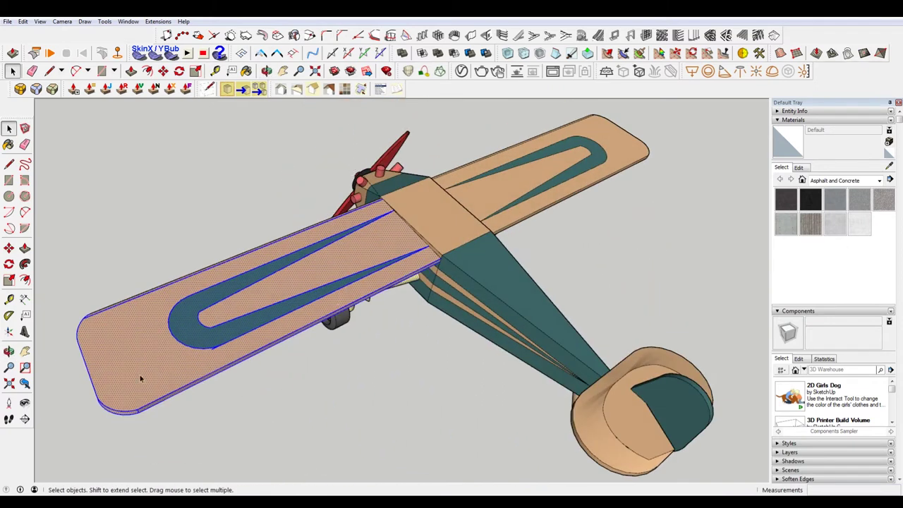
Add the right landing strut and wheel to the wing selection and make them a group
middle_click_drag(257, 275, 708, 270)
key("space")
scroll(708, 270, "up", 3)
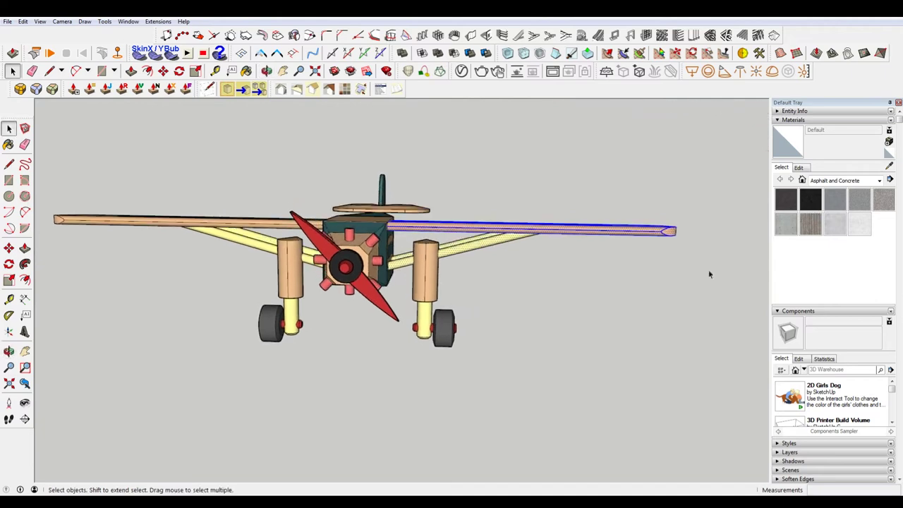
left_click_drag(407, 246, 536, 453, "ctrl")
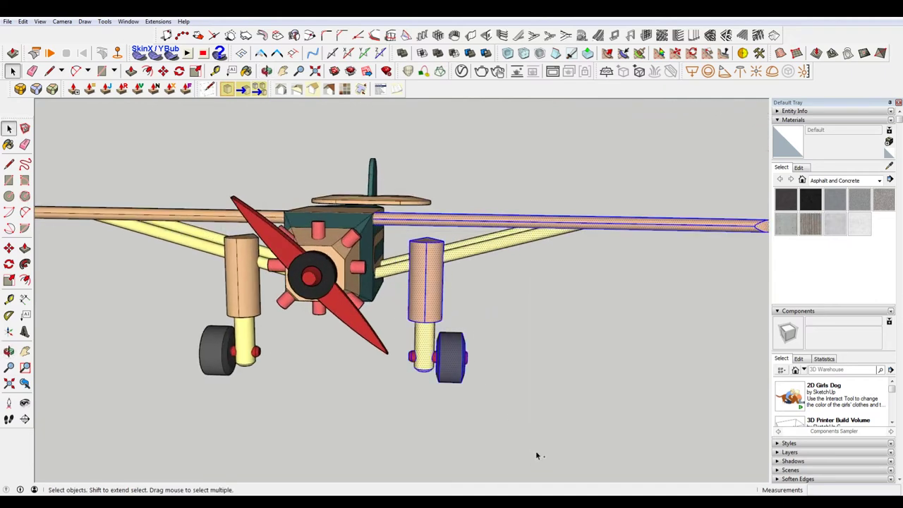
right_click(429, 289)
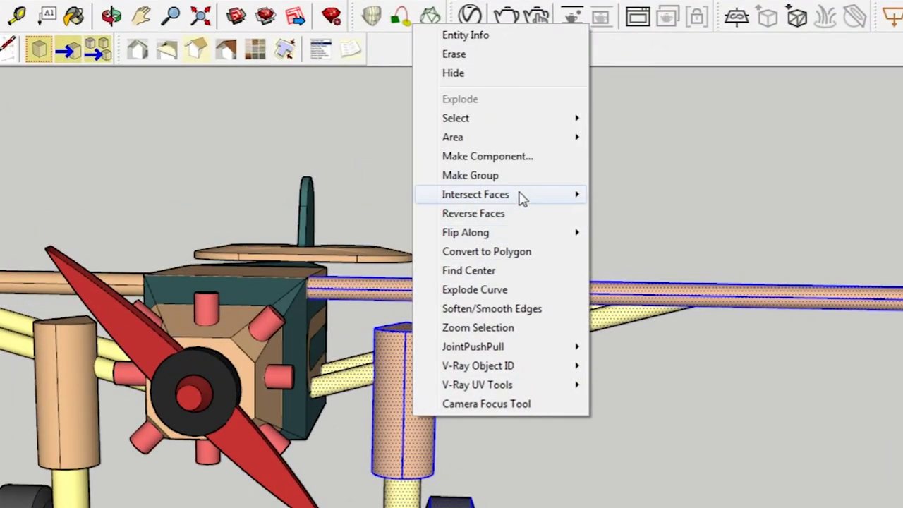
left_click(523, 178)
Move the grouped wing to confirm the fuselage stays put, then clear the selection
middle_click_drag(526, 185, 30, 507)
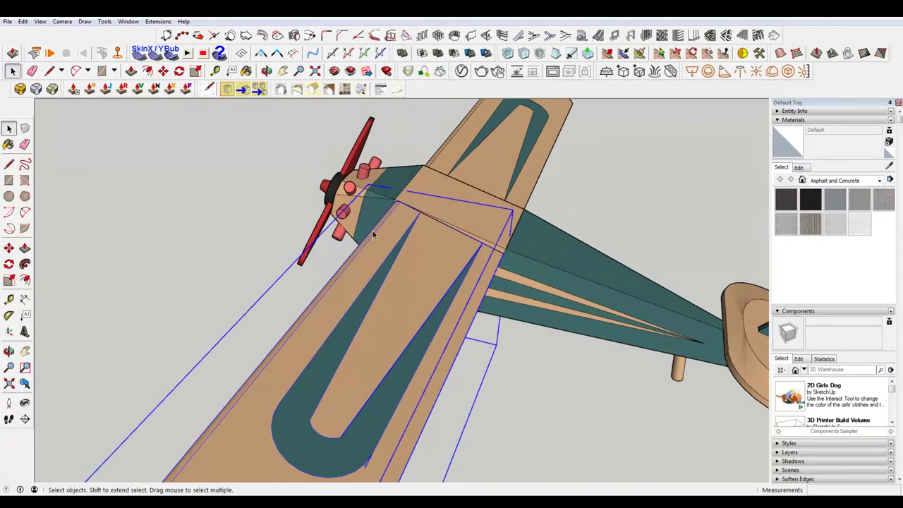
key("m")
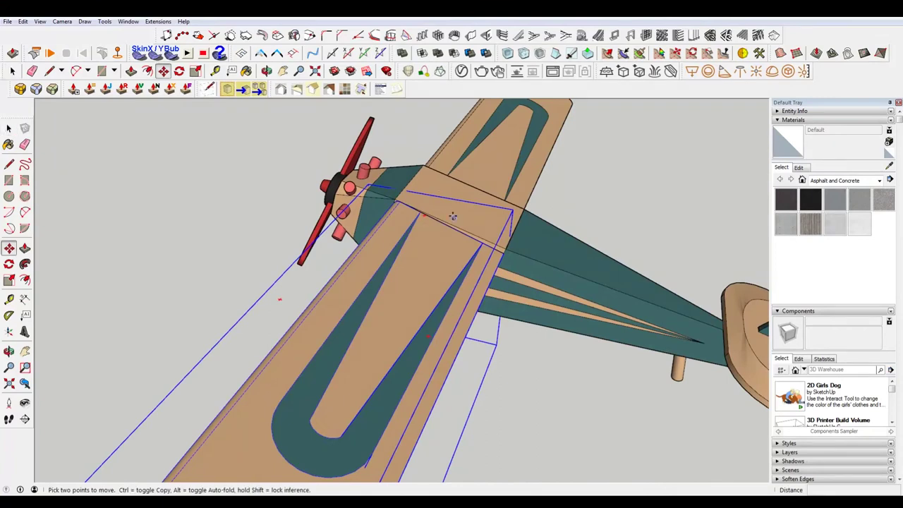
left_click(418, 180)
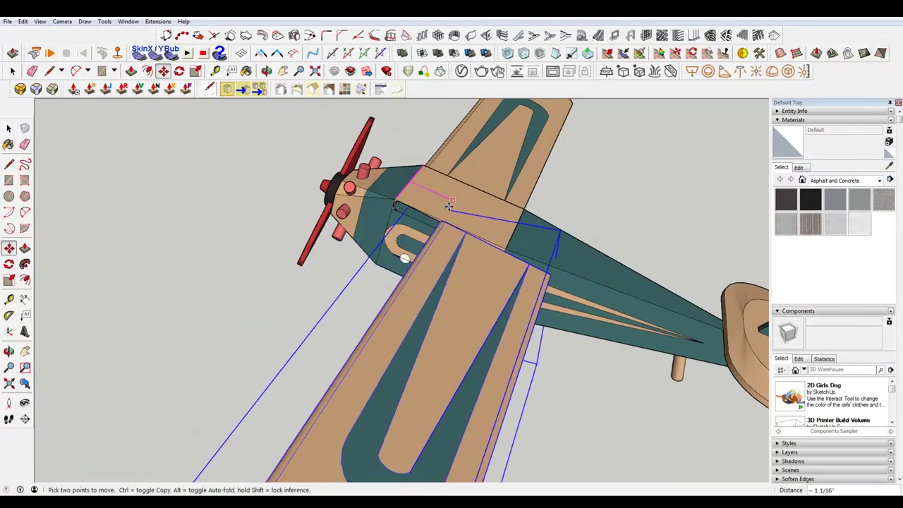
middle_click_drag(404, 258, 247, 288)
key("space")
left_click(244, 284)
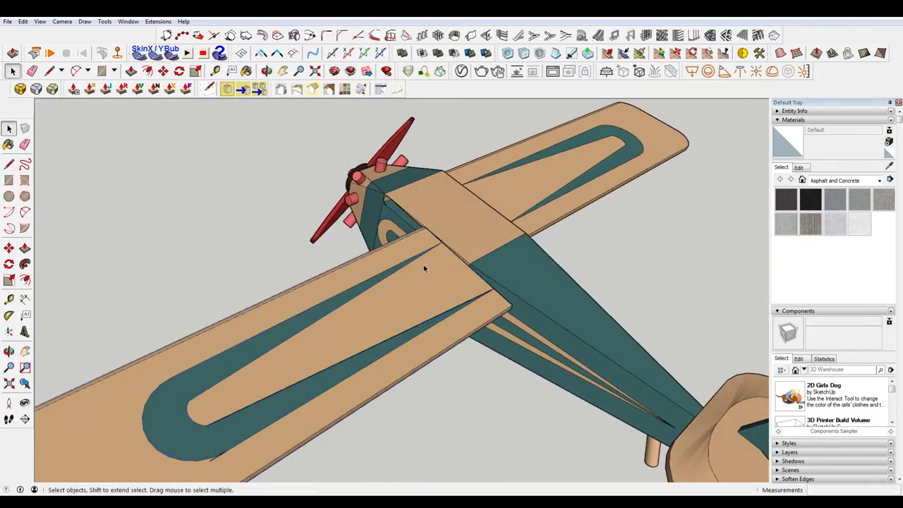
Orbit, zoom and pan to a front-side view of the plane
middle_click_drag(341, 236, 492, 253)
scroll(395, 220, "up", 2)
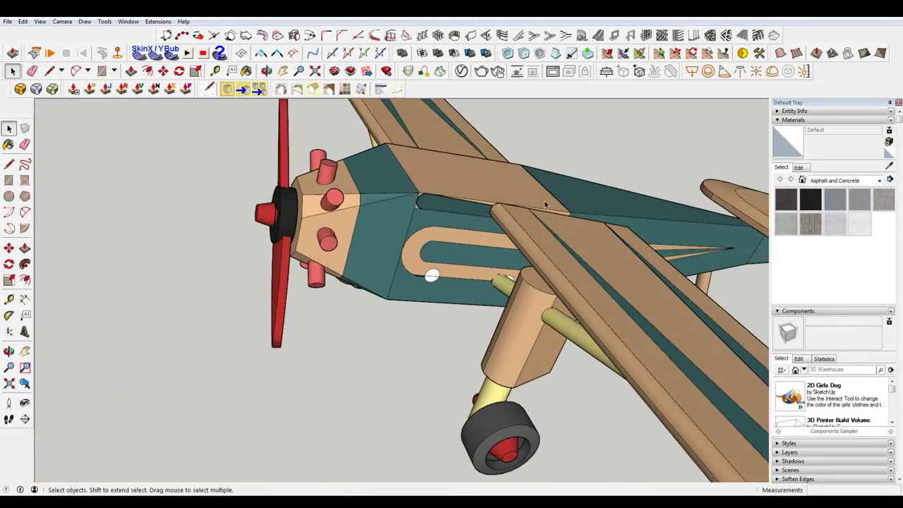
scroll(553, 220, "down", 3)
middle_click_drag(598, 284, 464, 257, "shift")
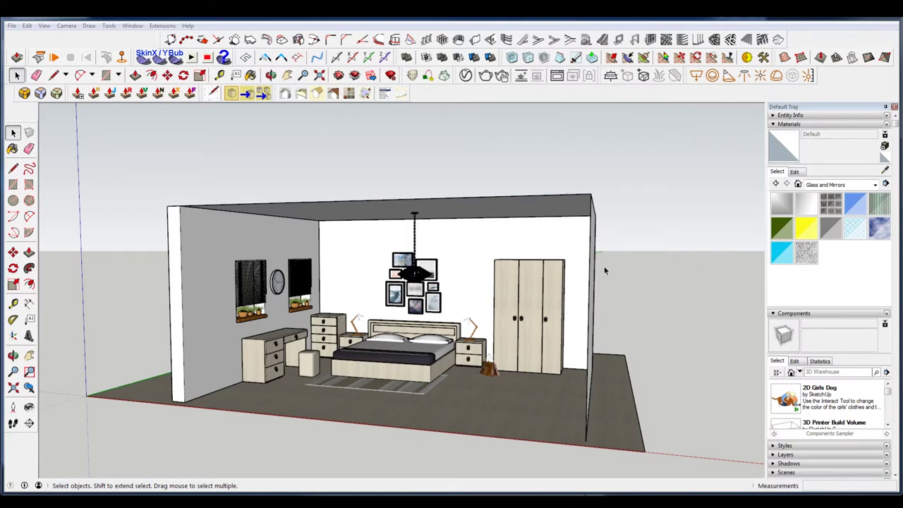
Orbit around the bedroom, select the pendant ceiling lamp, and zoom out and back in
middle_click_drag(374, 266, 451, 261)
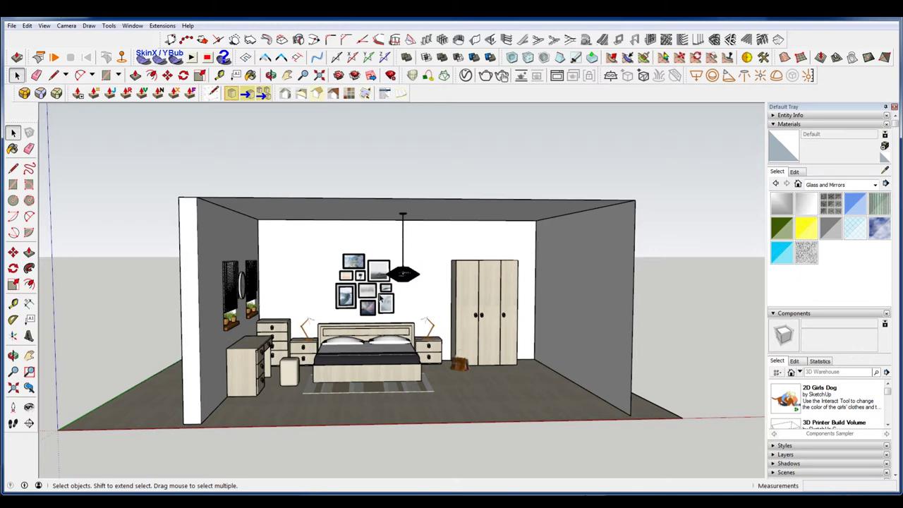
left_click(402, 282)
middle_click_drag(402, 282, 412, 235)
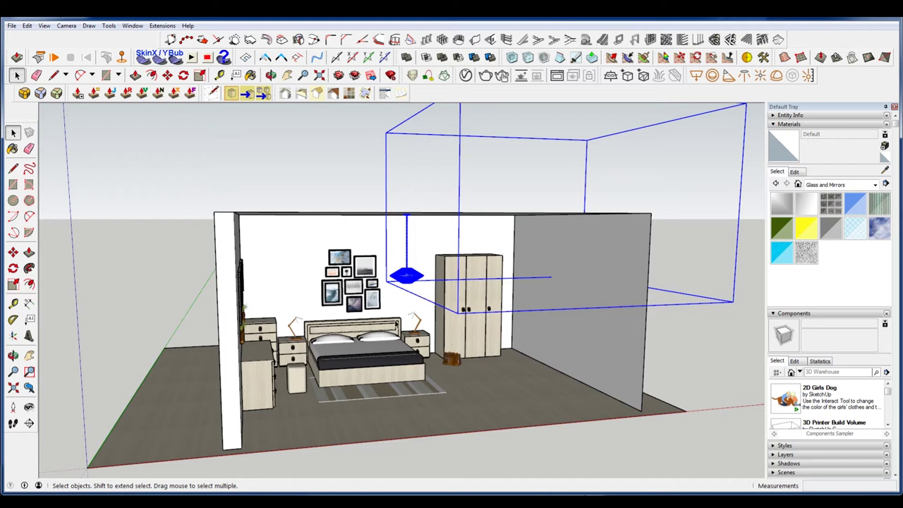
scroll(397, 325, "down", 3)
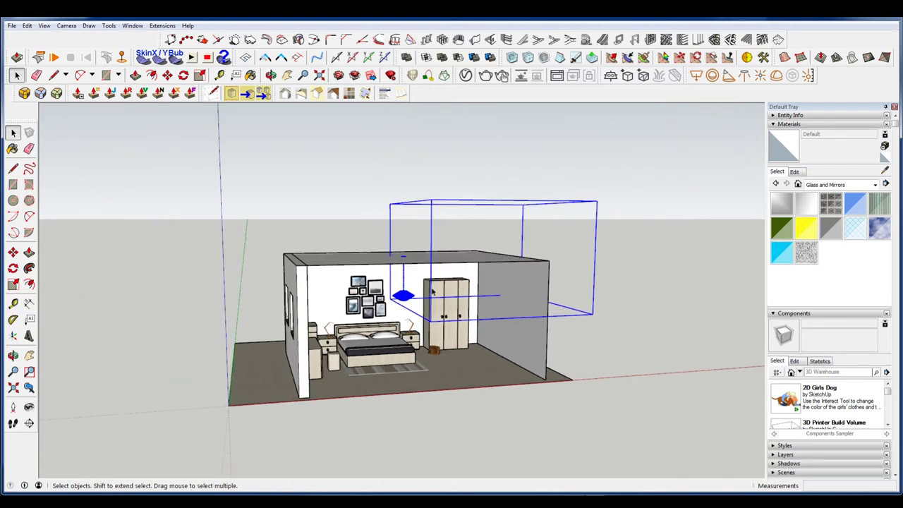
scroll(386, 232, "up", 2)
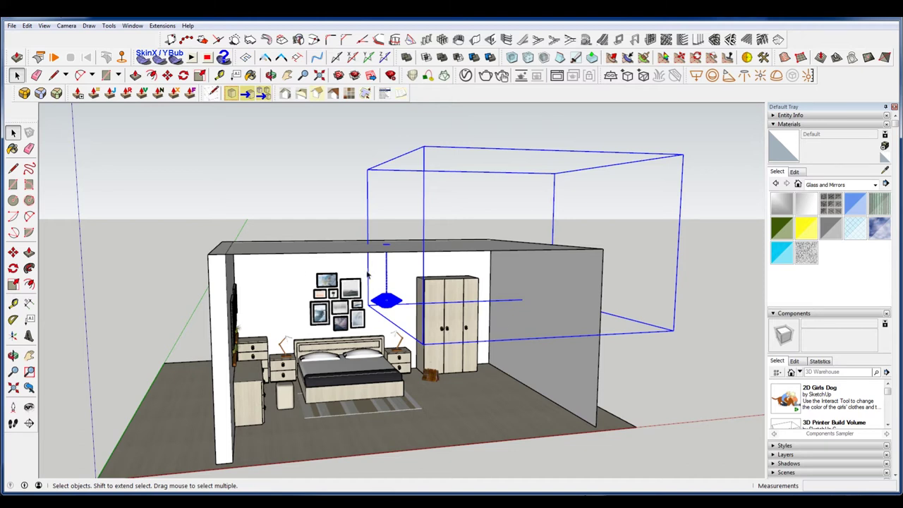
Turn on View > Hidden Geometry and orbit closer around the meshed room and house
left_click(44, 26)
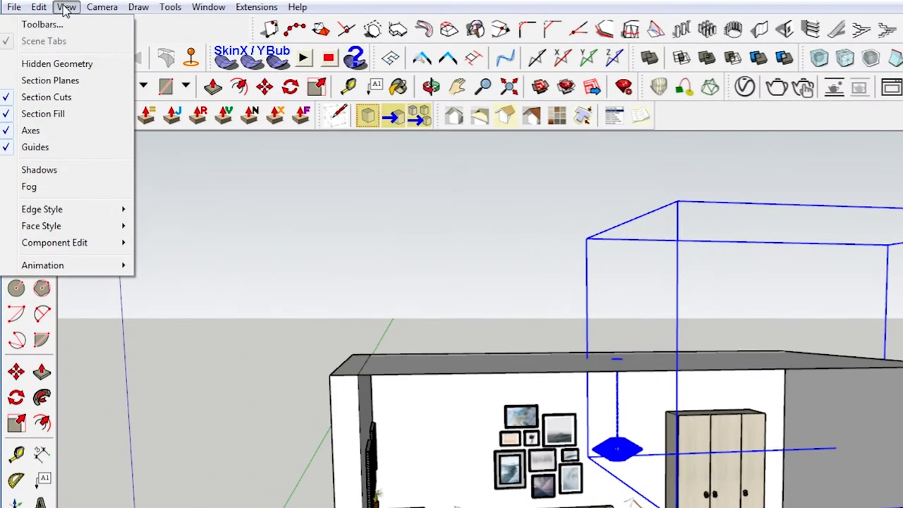
left_click(57, 63)
key("o")
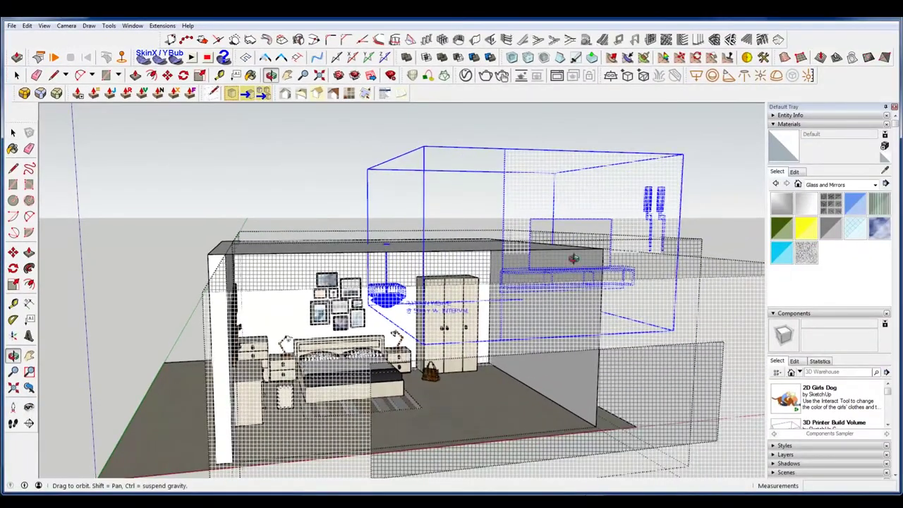
left_click_drag(573, 258, 452, 324)
key("space")
middle_click_drag(691, 318, 554, 237)
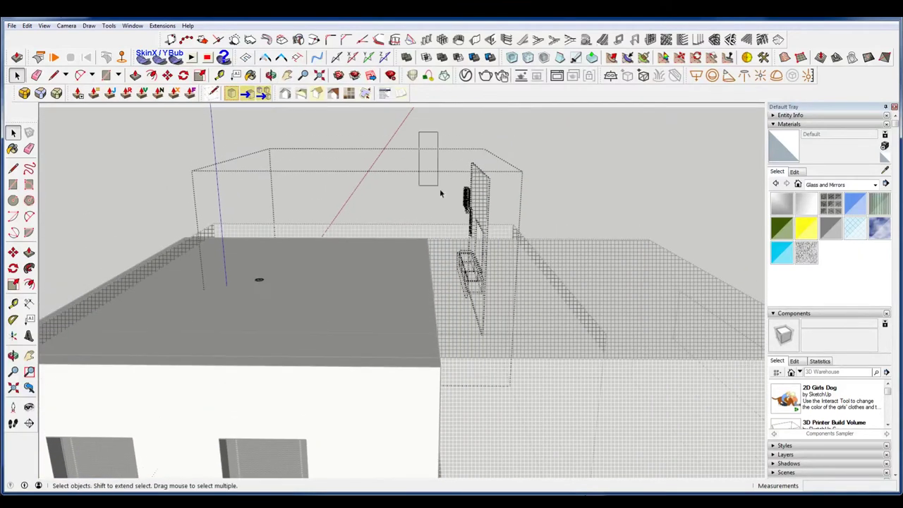
left_click(474, 268)
middle_click_drag(618, 328, 465, 378)
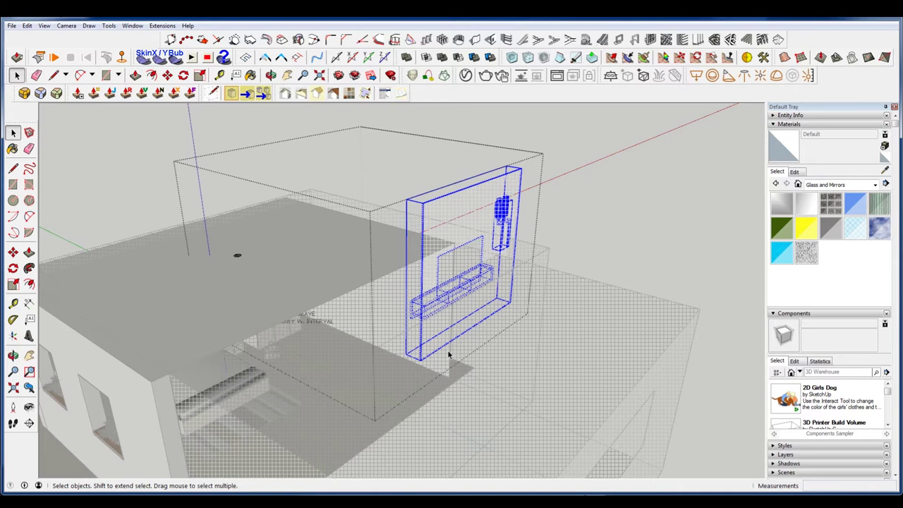
middle_click_drag(390, 310, 259, 284)
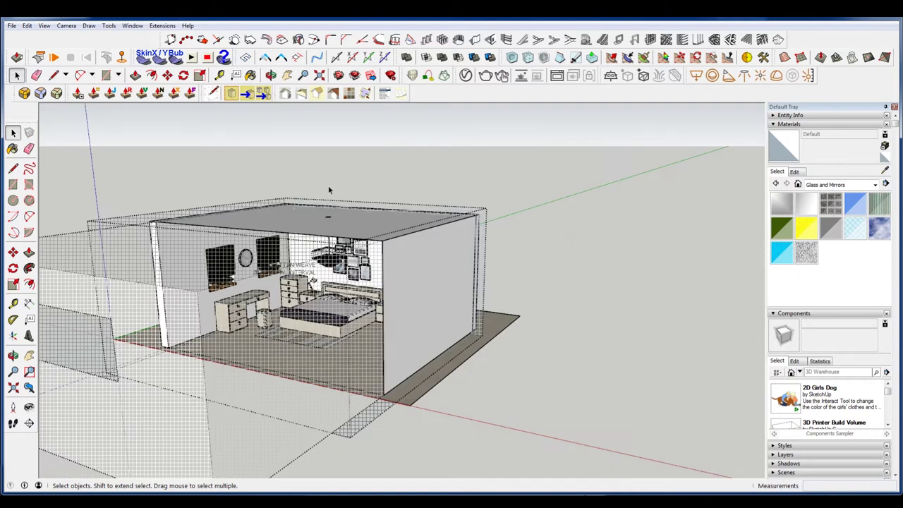
middle_click_drag(329, 191, 647, 324)
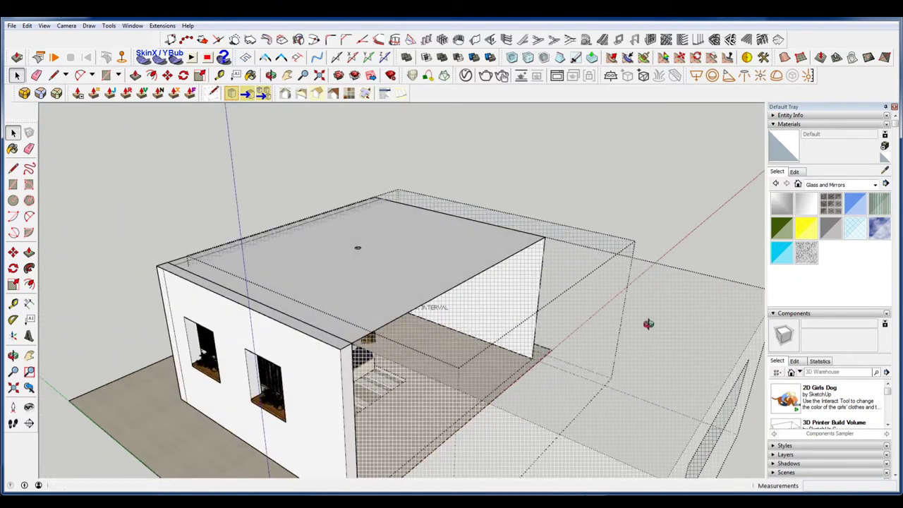
left_click(44, 26)
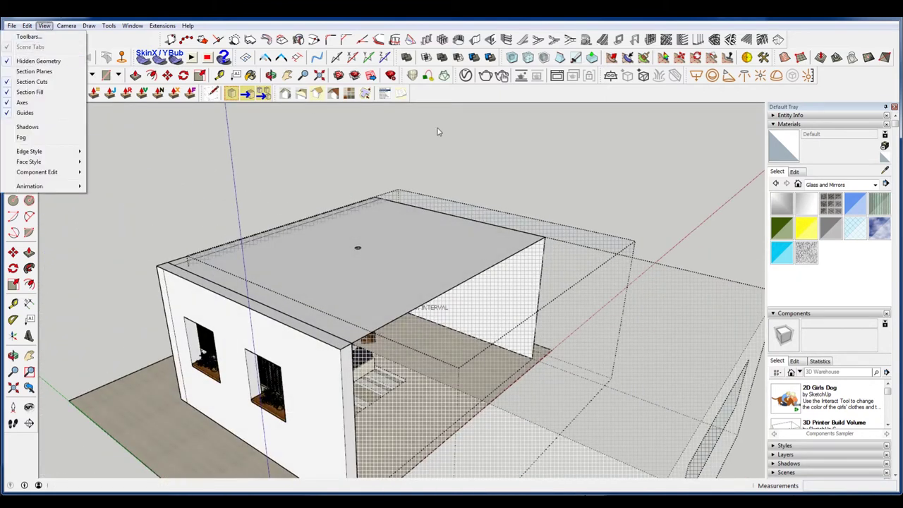
Close the display options and orbit around the mesh box enclosing the bedroom
left_click(599, 143)
middle_click_drag(599, 143, 613, 308)
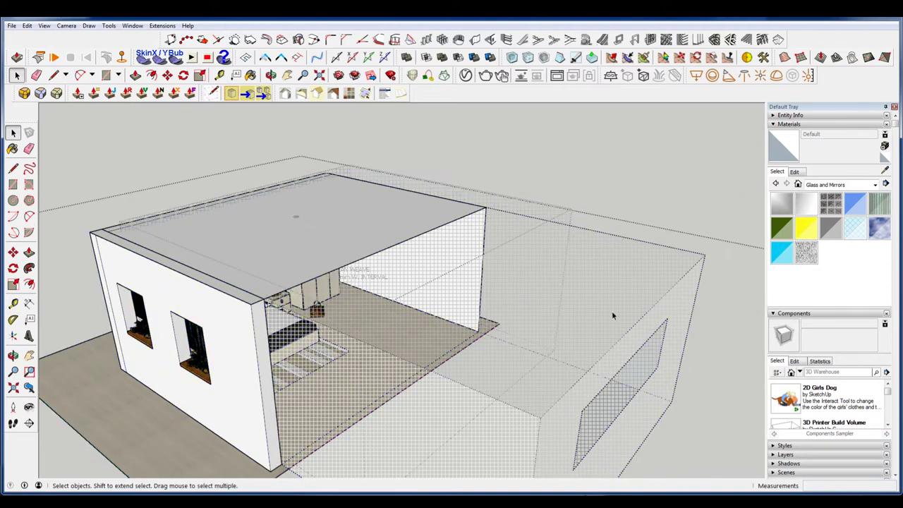
left_click(538, 310)
mouse_move(536, 298)
middle_mouse_down()
mouse_move(611, 231)
mouse_move(687, 213)
mouse_move(550, 298)
middle_mouse_up()
left_click(550, 298)
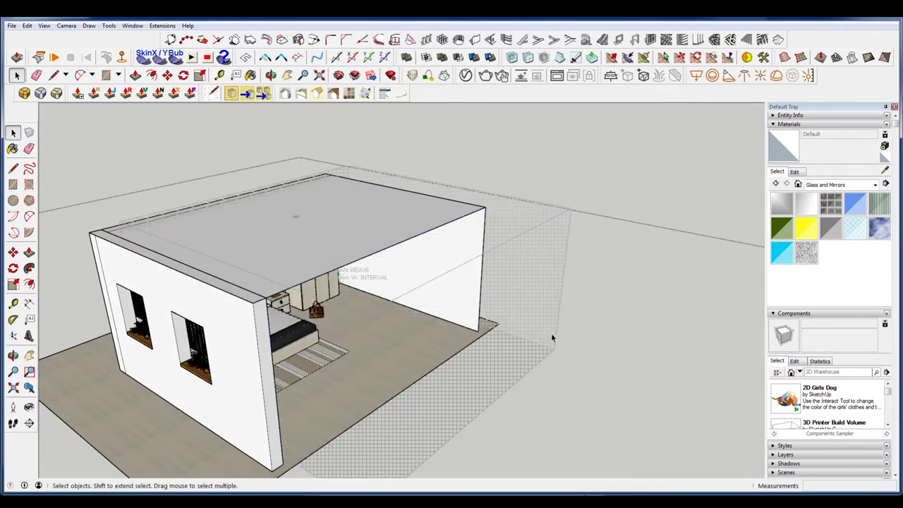
Select and delete the mesh box group, then orbit to look down into the bedroom
double_click(553, 216)
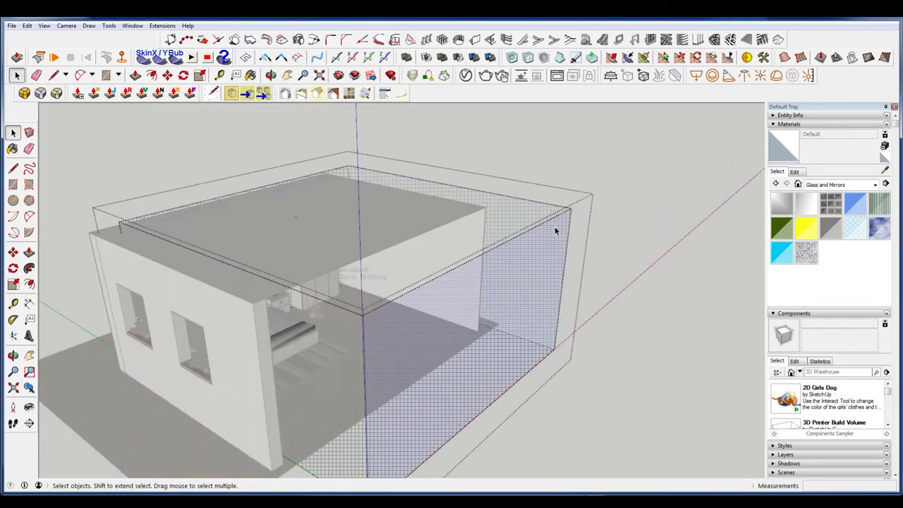
left_click(581, 256)
left_click(560, 222)
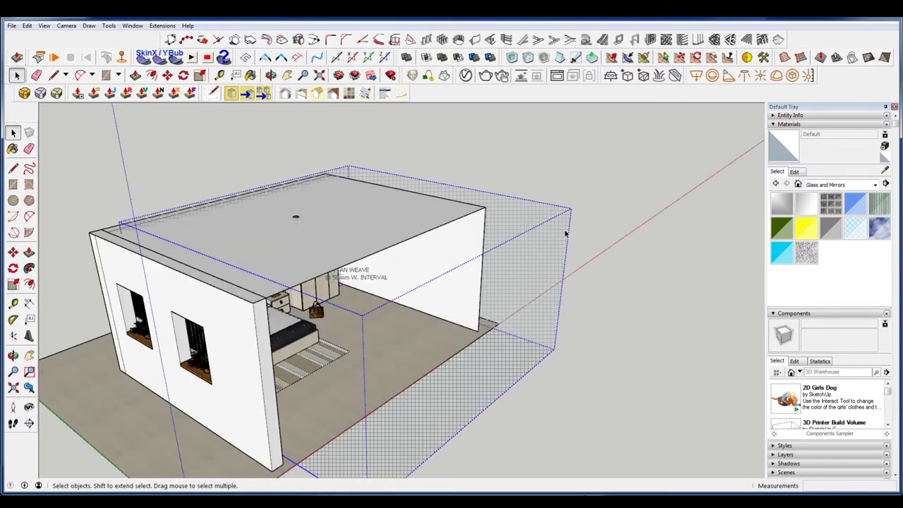
key("Delete")
middle_click_drag(627, 262, 380, 208)
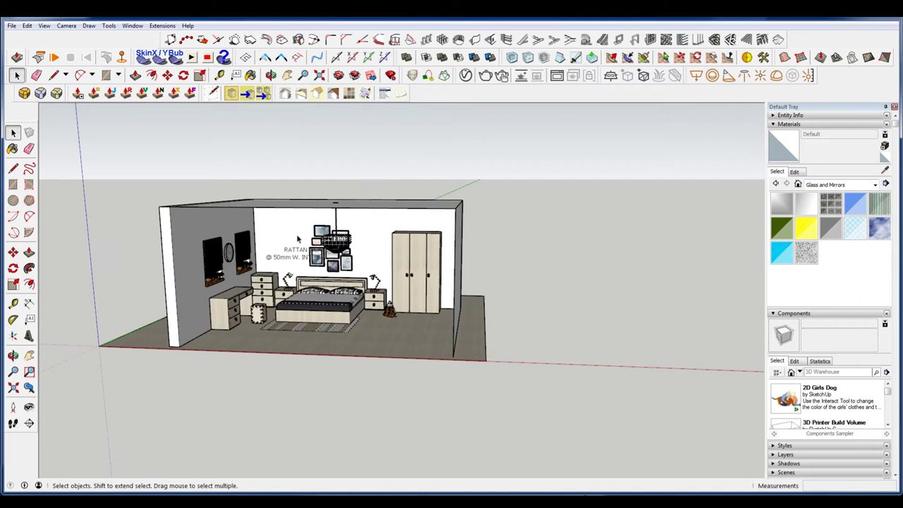
scroll(268, 256, "up", 4)
middle_click_drag(429, 156, 539, 196)
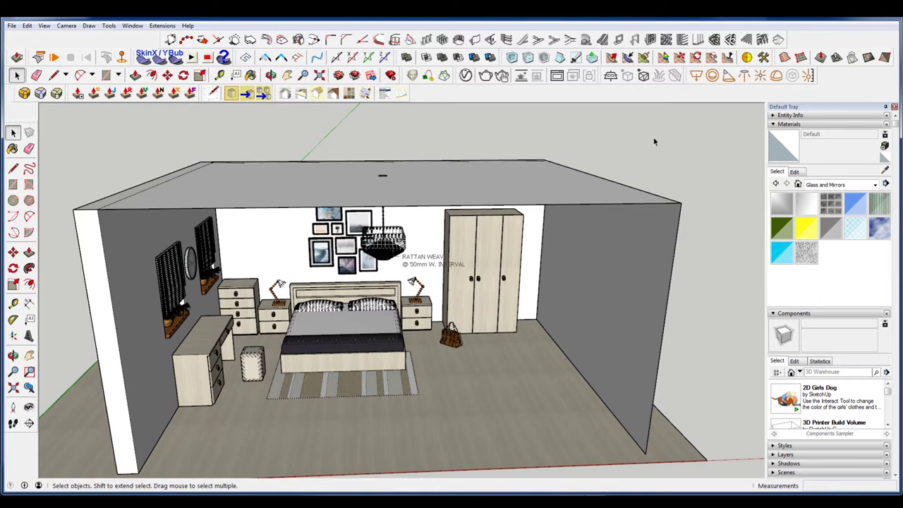
mouse_move(145, 25)
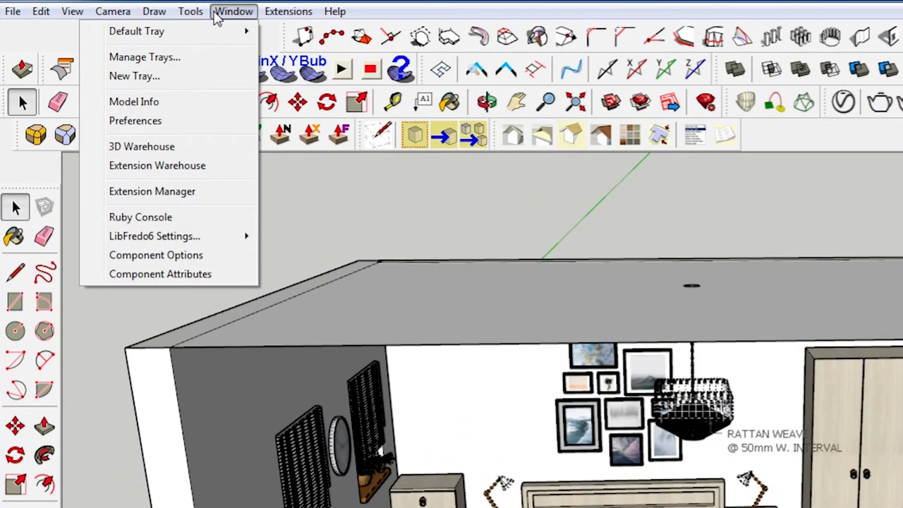
In Model Info, view the Statistics entity counts and purge unused items
left_click(196, 104)
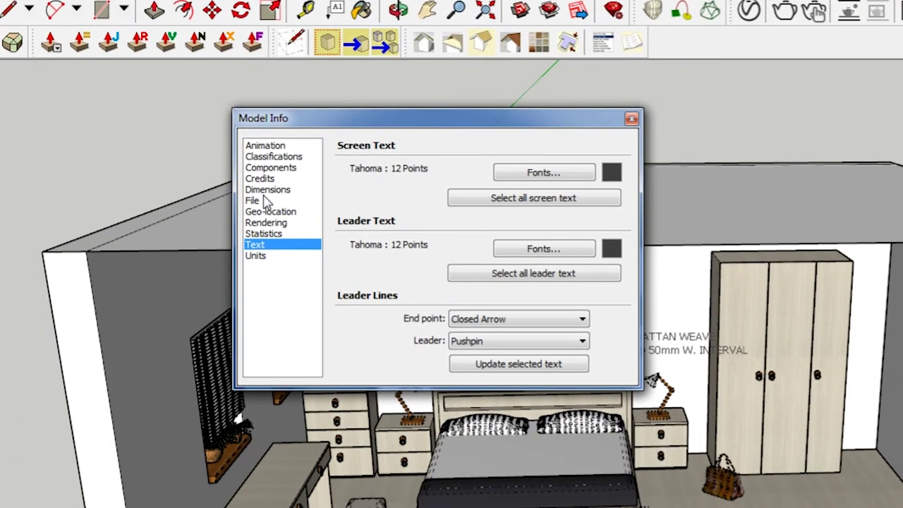
left_click(312, 274)
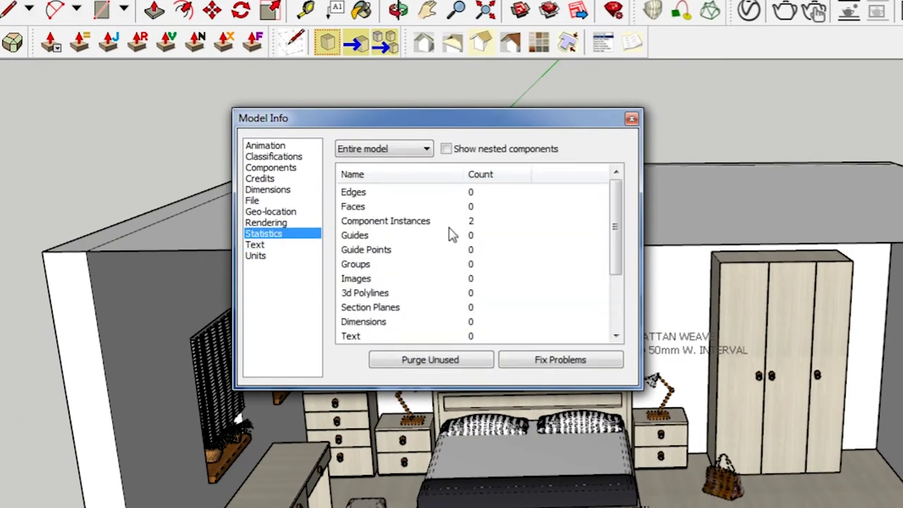
left_click(438, 361)
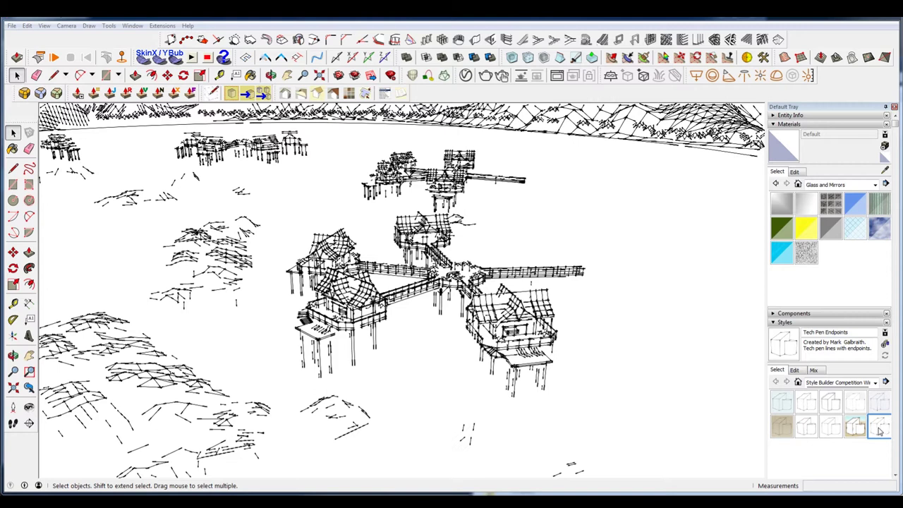
Step through the resort's saved scenes with Page Down until the bold tech-pen scene
key("Page_Down")
scroll(564, 296, "down", 2)
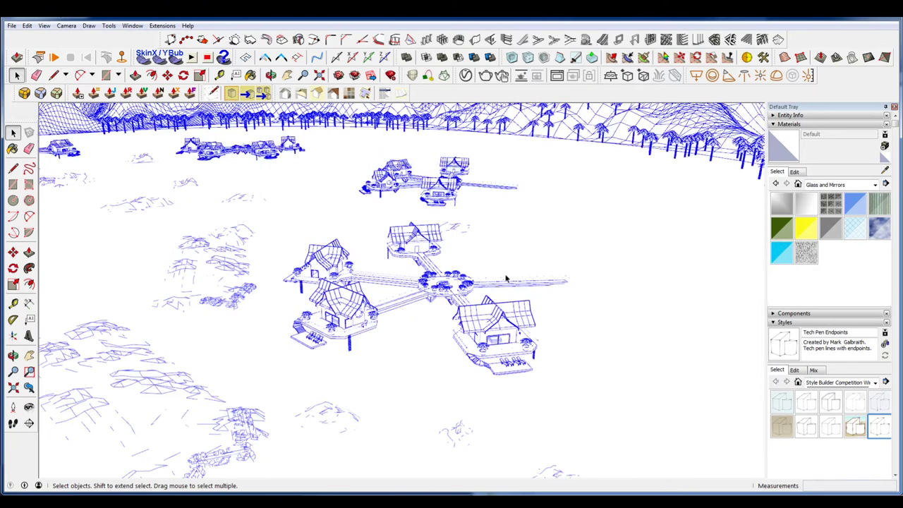
scroll(604, 332, "up", 3)
middle_click_drag(507, 327, 505, 325)
key("Page_Down")
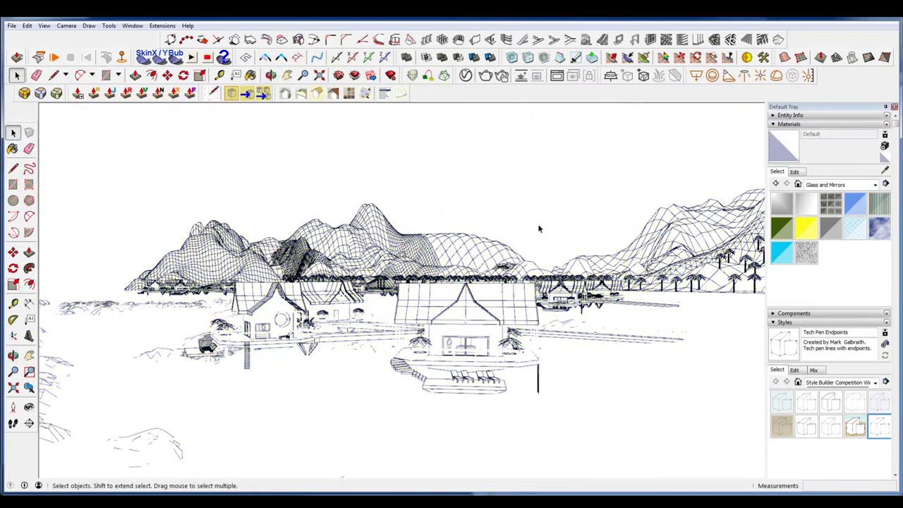
key("Page_Down")
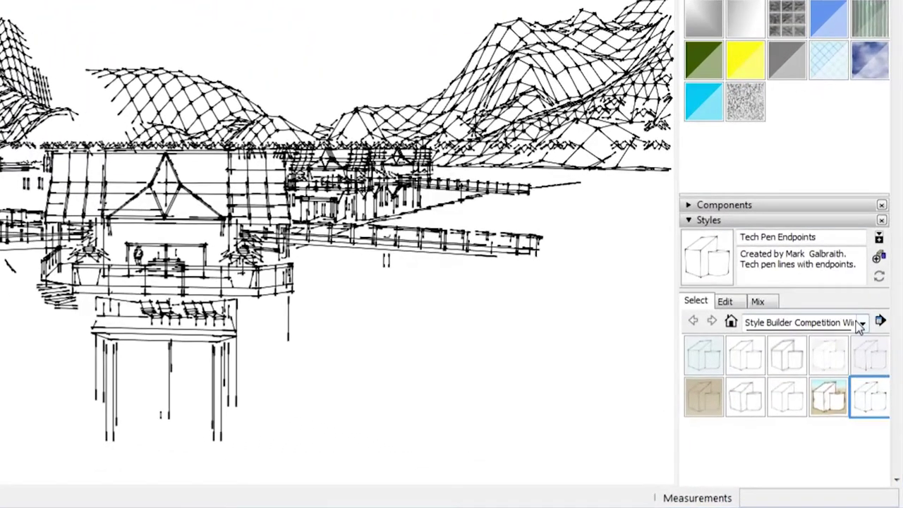
Browse the style collections dropdown, showing Styles and then Assorted Styles
left_click(873, 382)
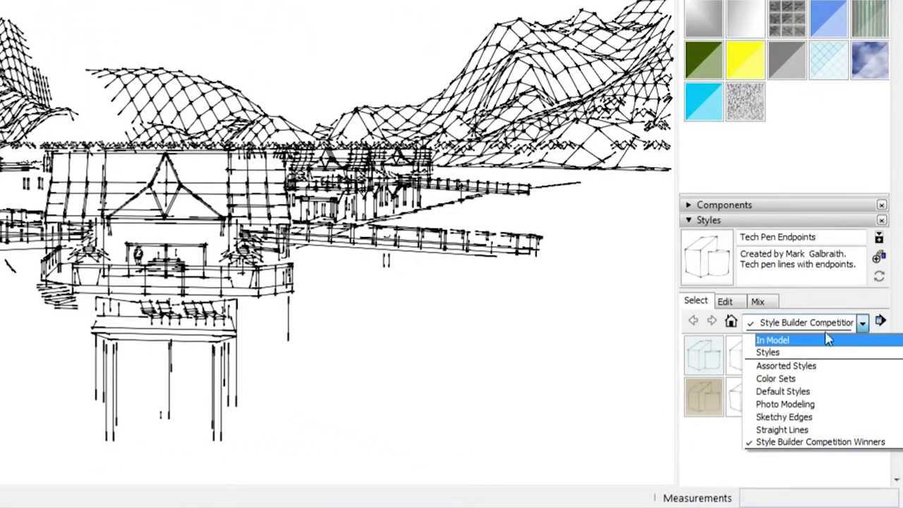
left_click(810, 352)
left_click(824, 323)
left_click(758, 365)
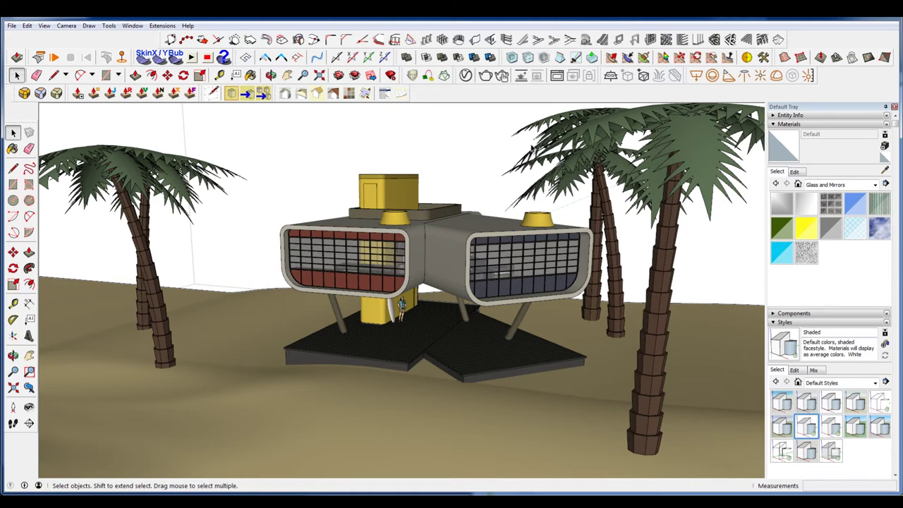
Orbit twice, swinging the view lower and toward the left side of the house
middle_click_drag(379, 294, 555, 249)
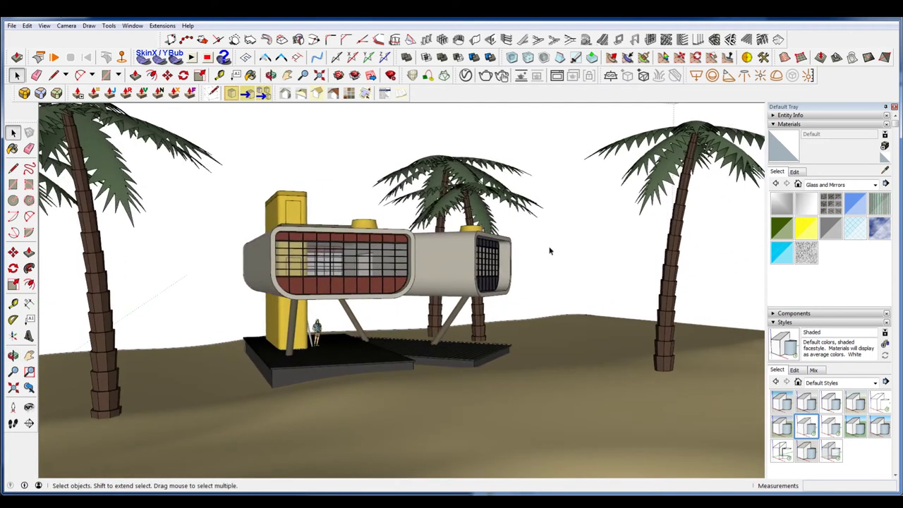
middle_click_drag(309, 304, 415, 301)
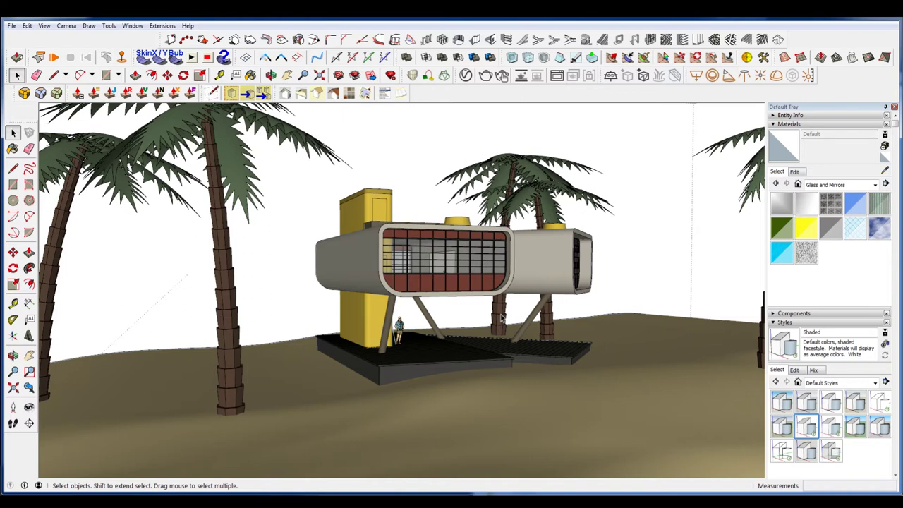
middle_click_drag(517, 319, 543, 329)
scroll(362, 295, "up", 6)
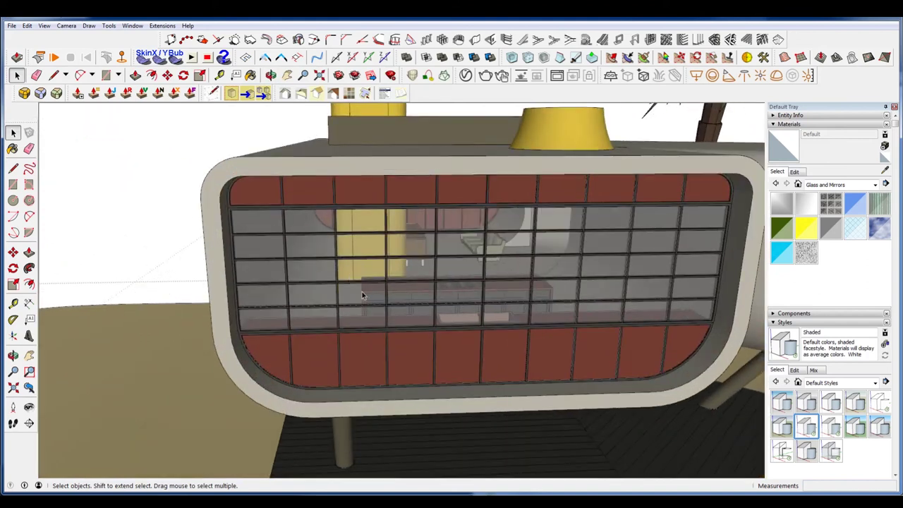
scroll(361, 294, "up", 8)
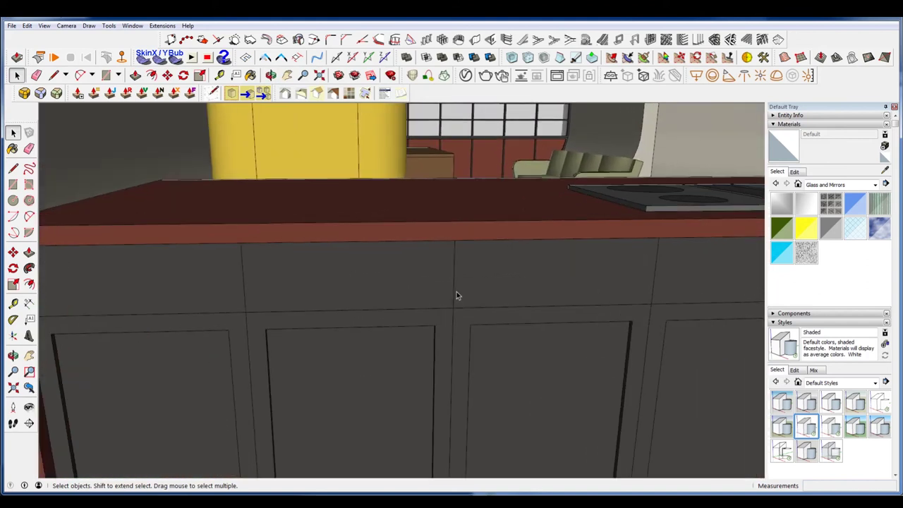
middle_click_drag(456, 296, 675, 294)
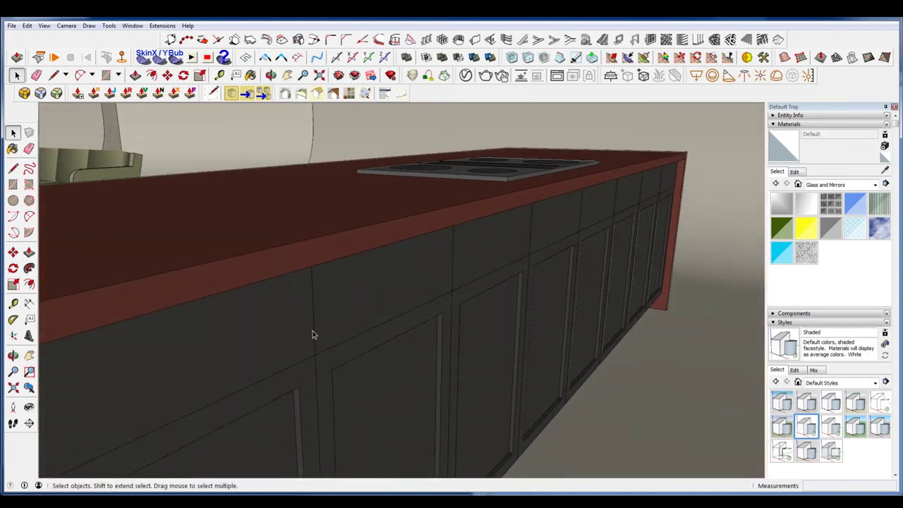
middle_click_drag(528, 288, 453, 262)
middle_click_drag(484, 181, 454, 258)
middle_click_drag(535, 370, 376, 320)
scroll(376, 320, "down", 8)
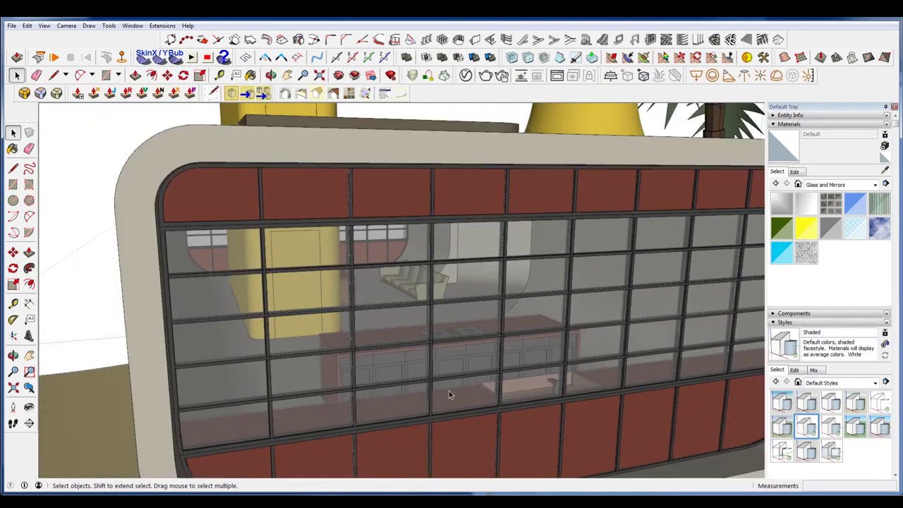
scroll(448, 394, "down", 10)
middle_click_drag(449, 393, 497, 322)
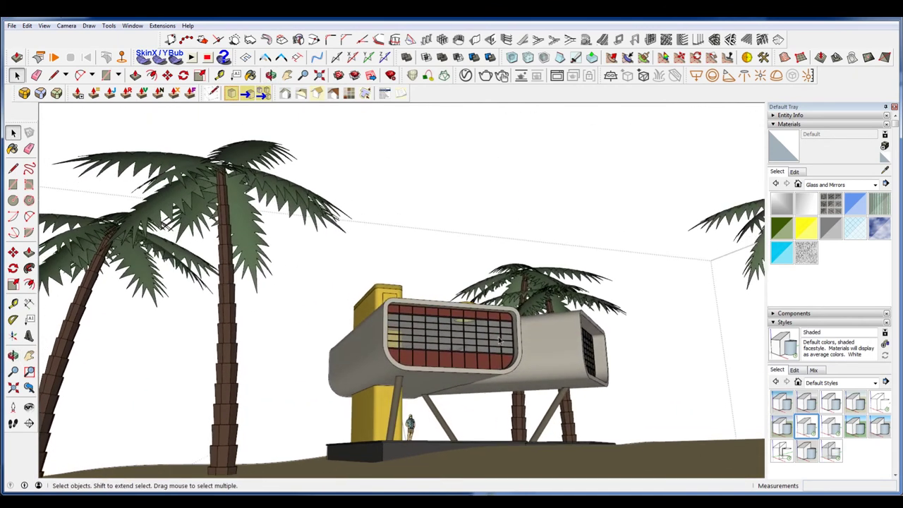
middle_click_drag(478, 382, 484, 397)
middle_click_drag(634, 419, 603, 413)
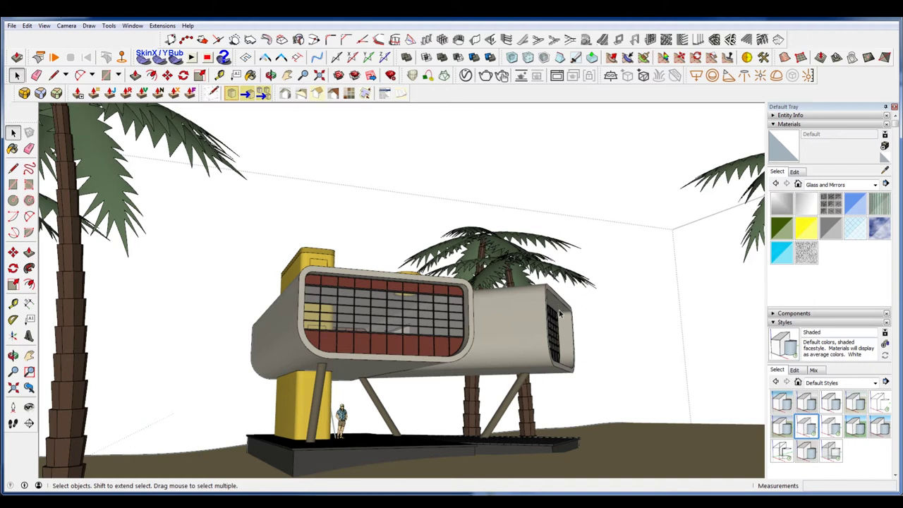
scroll(574, 321, "down", 3)
mouse_move(574, 321)
middle_mouse_down()
mouse_move(614, 254)
mouse_move(669, 120)
middle_mouse_up()
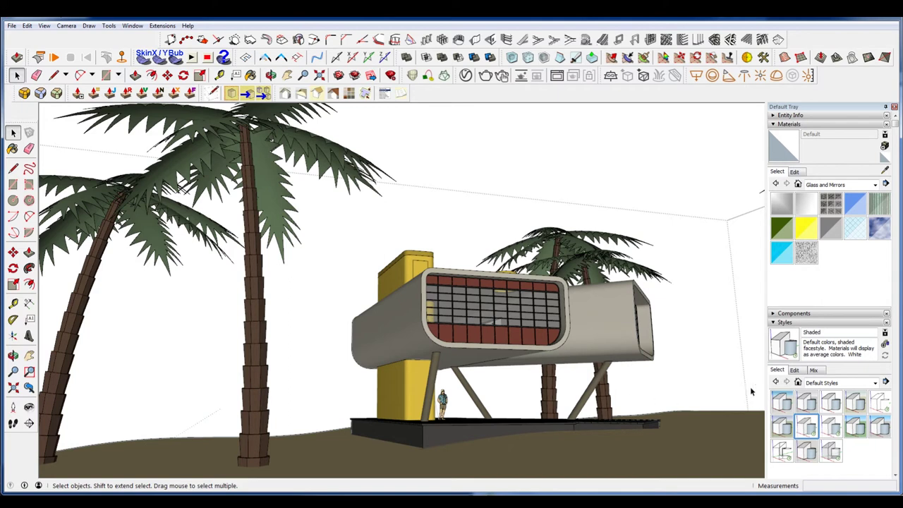
scroll(638, 213, "up", 1)
Zoom to the deck, open the platform group, and select a top board and its end face
middle_click_drag(637, 214, 654, 233)
scroll(655, 442, "up", 8)
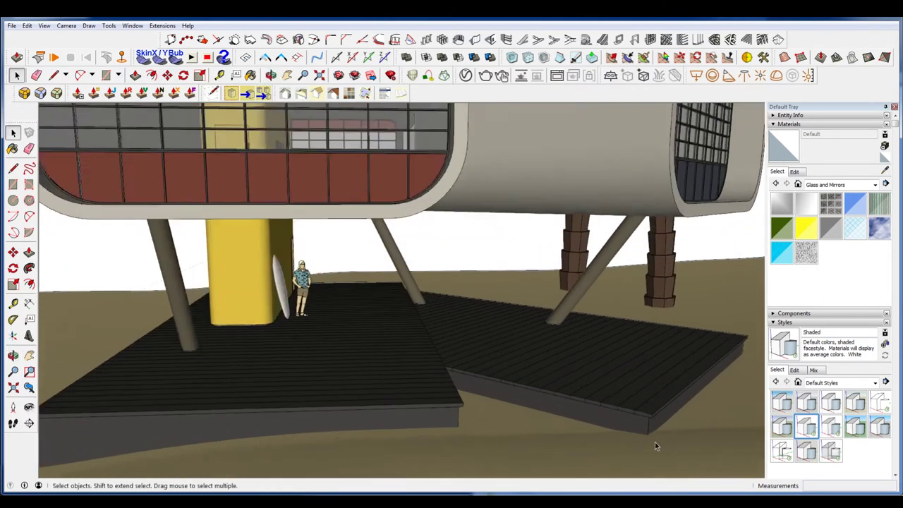
left_click(630, 362)
double_click(630, 362)
left_click(618, 369)
left_click(573, 365)
left_click(593, 383)
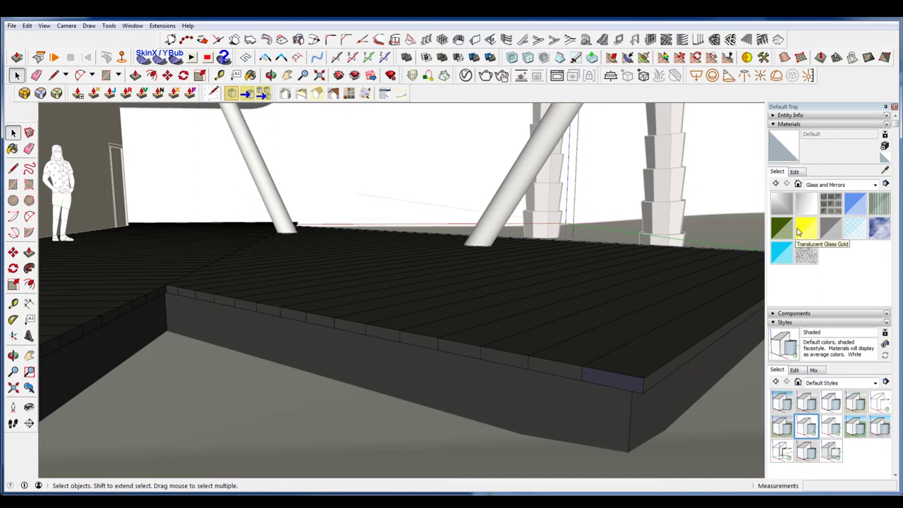
Orbit and zoom around the deck platform to inspect it from low angles
middle_click_drag(638, 316, 661, 306)
middle_click_drag(578, 331, 556, 339)
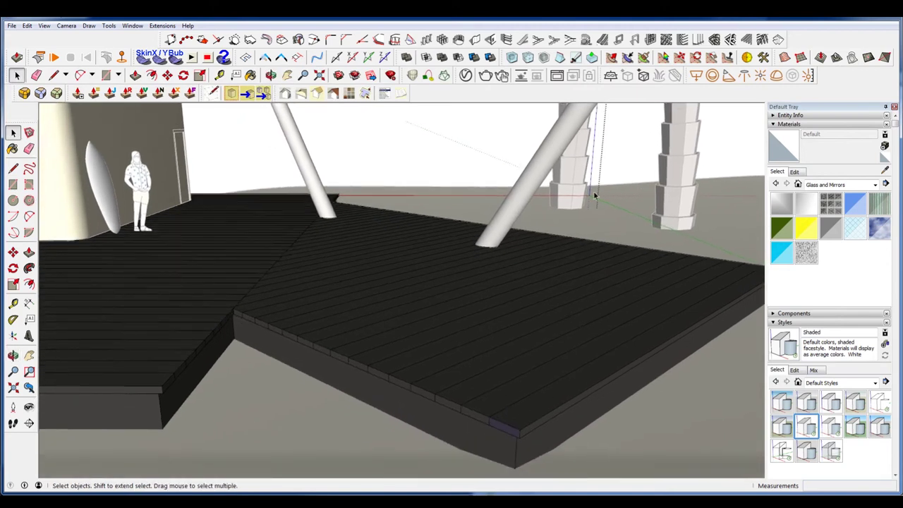
middle_click_drag(423, 127, 436, 131)
middle_click_drag(501, 249, 514, 281)
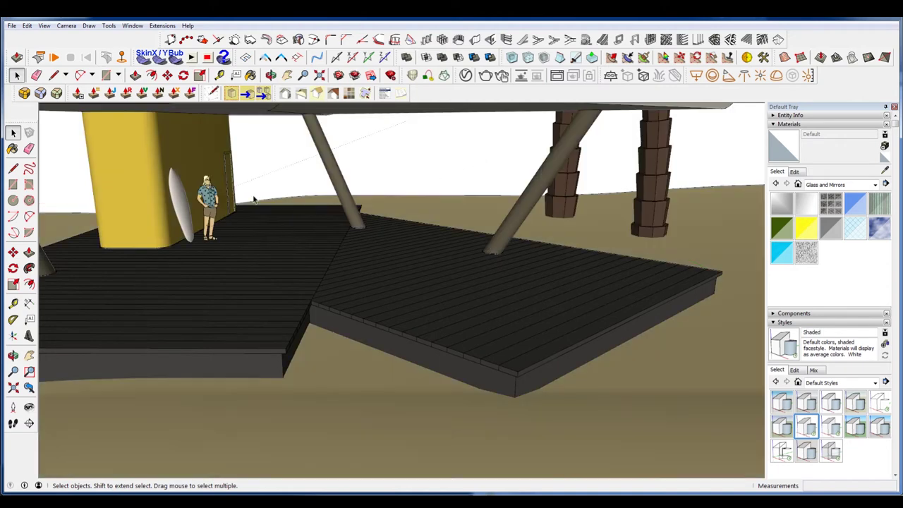
middle_click_drag(193, 199, 345, 204)
scroll(355, 216, "down", 5)
middle_click_drag(399, 235, 568, 289)
scroll(569, 252, "down", 5)
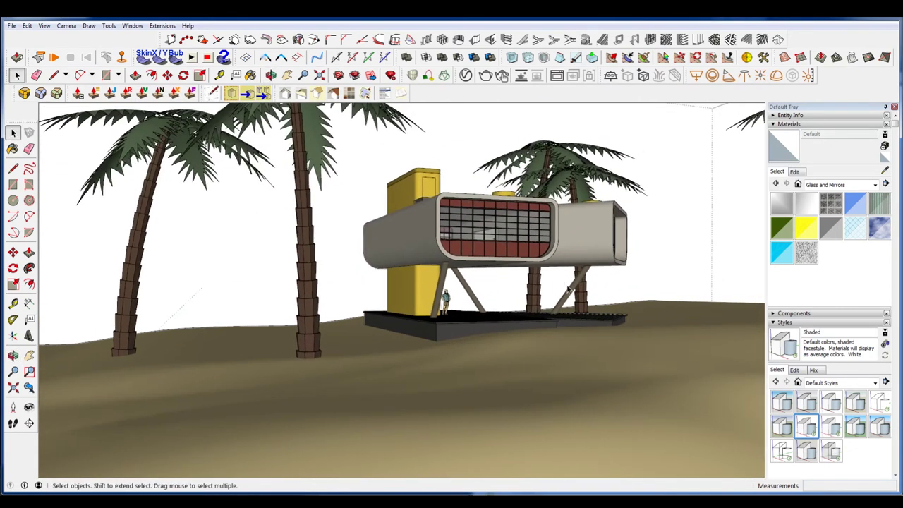